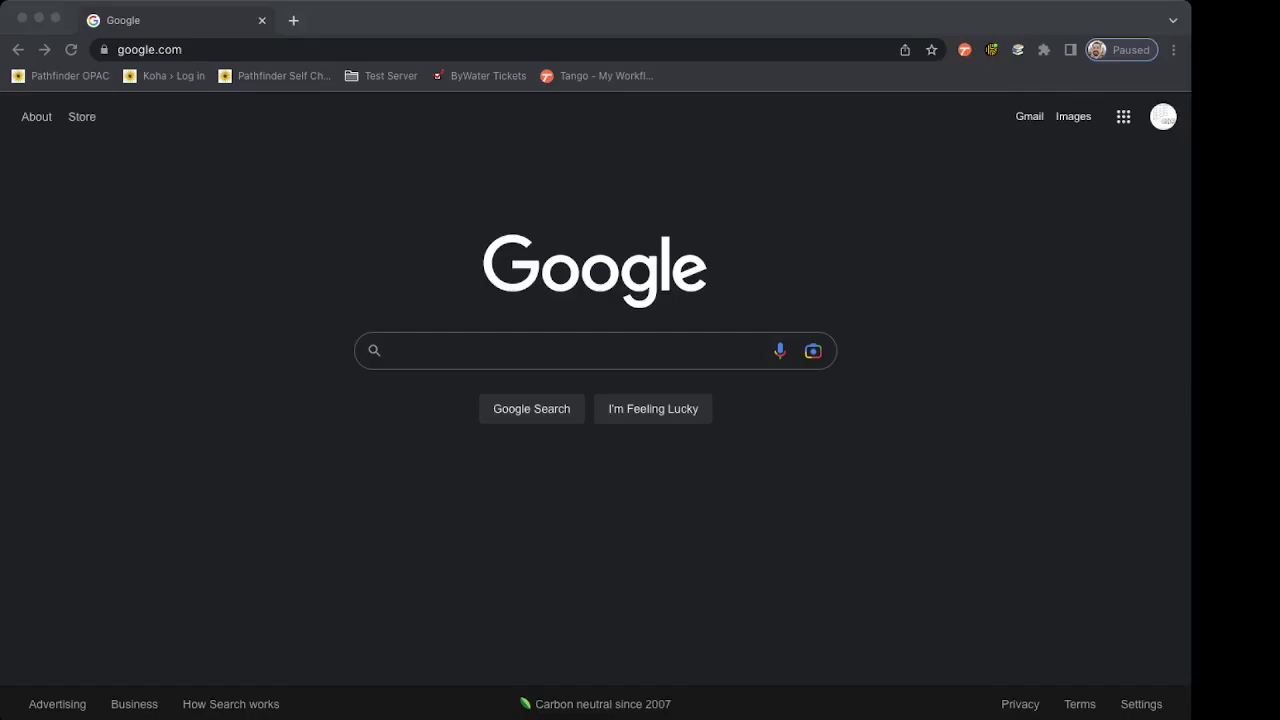
Go to agra.catalog.ckls.org to load the F. Lee Doctor Library catalog.
click(600, 48)
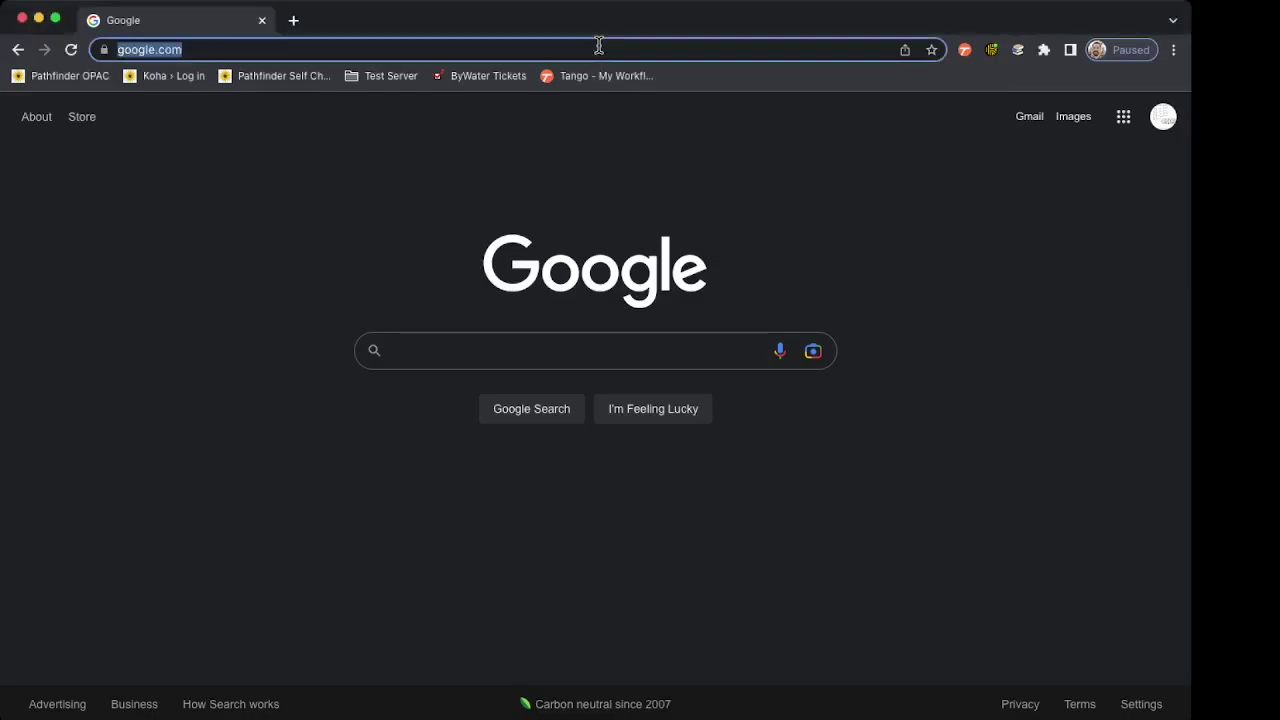
click(363, 48)
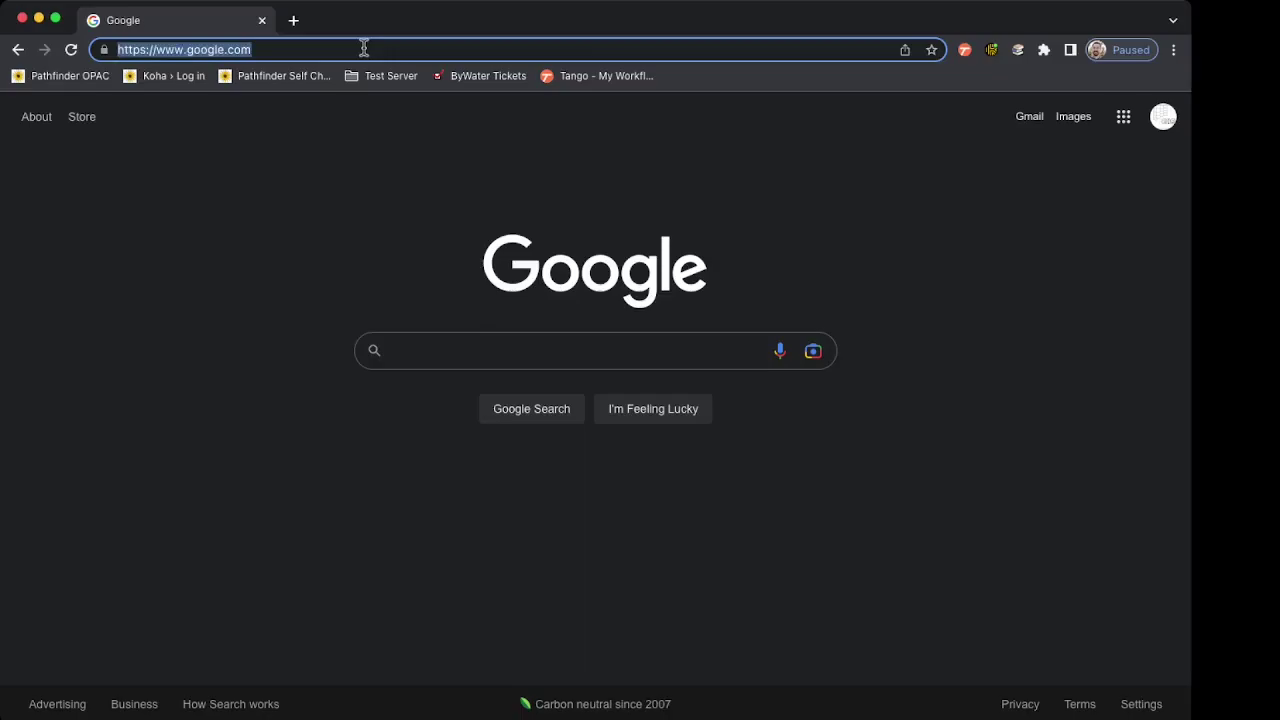
text(agra.catalog.ckls.org)
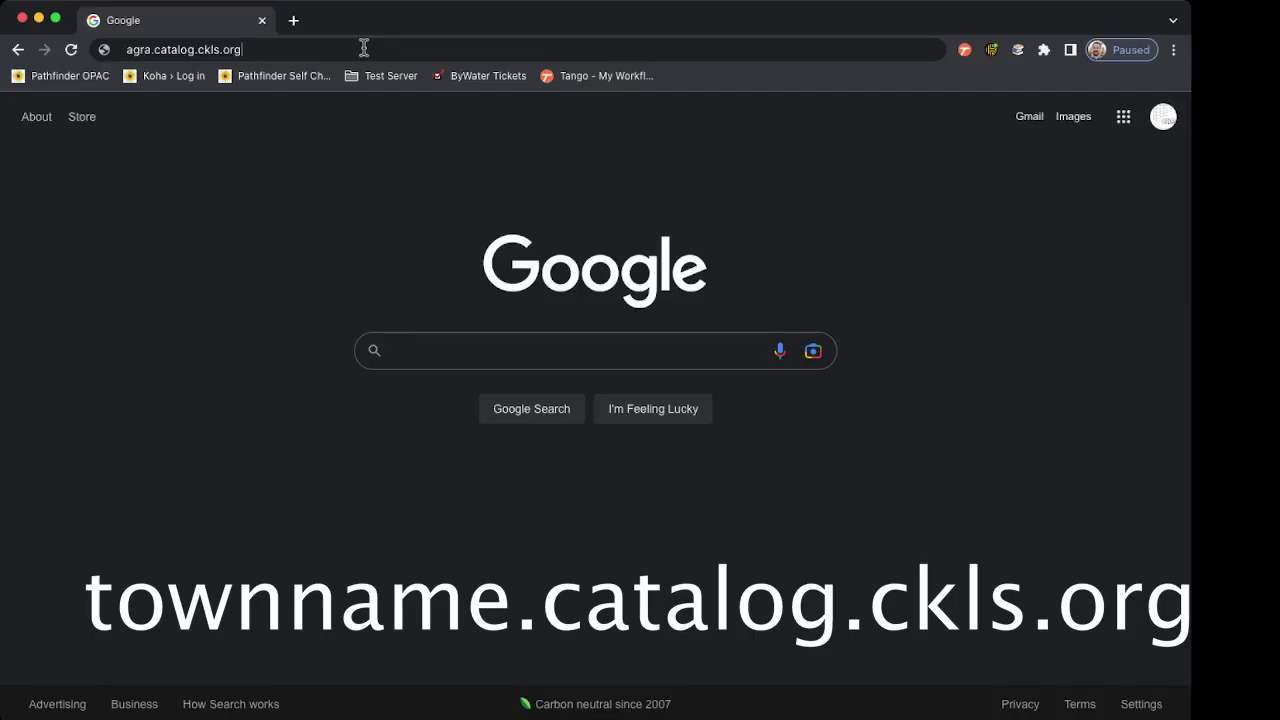
key(Return)
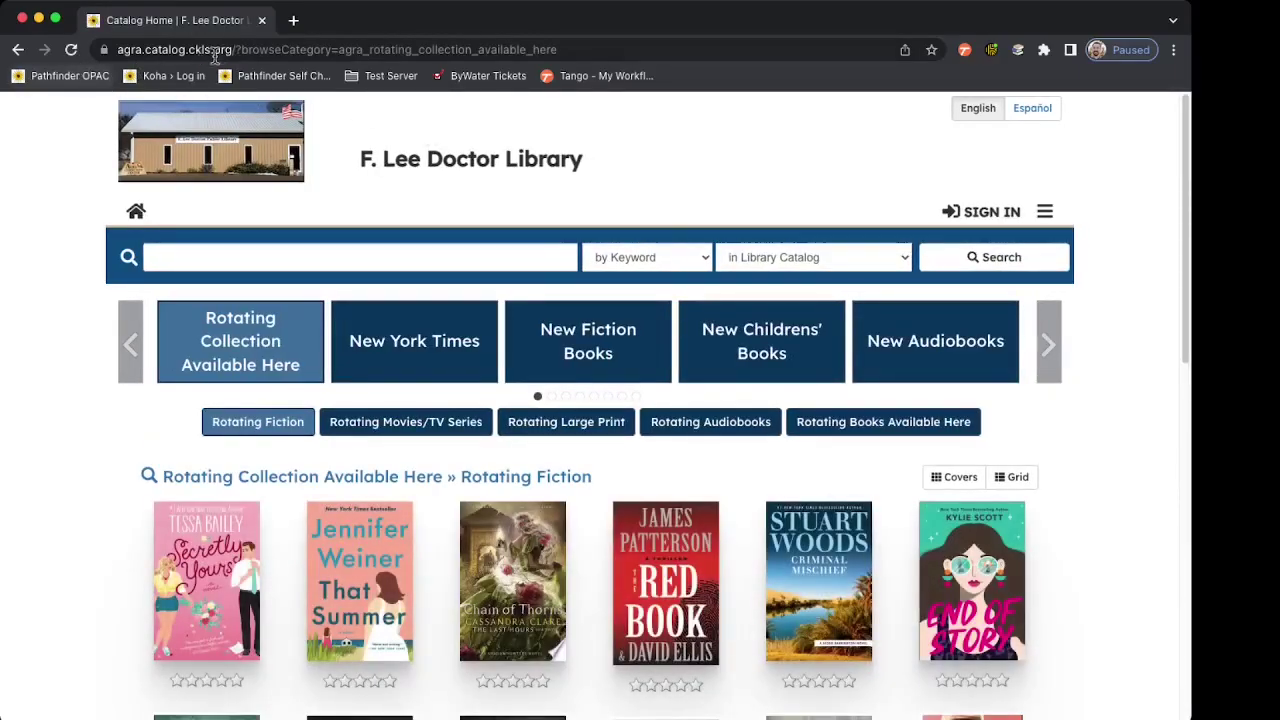
Load catalog.ckls.org and select Central Kansas Library System as the library catalog.
click(255, 50)
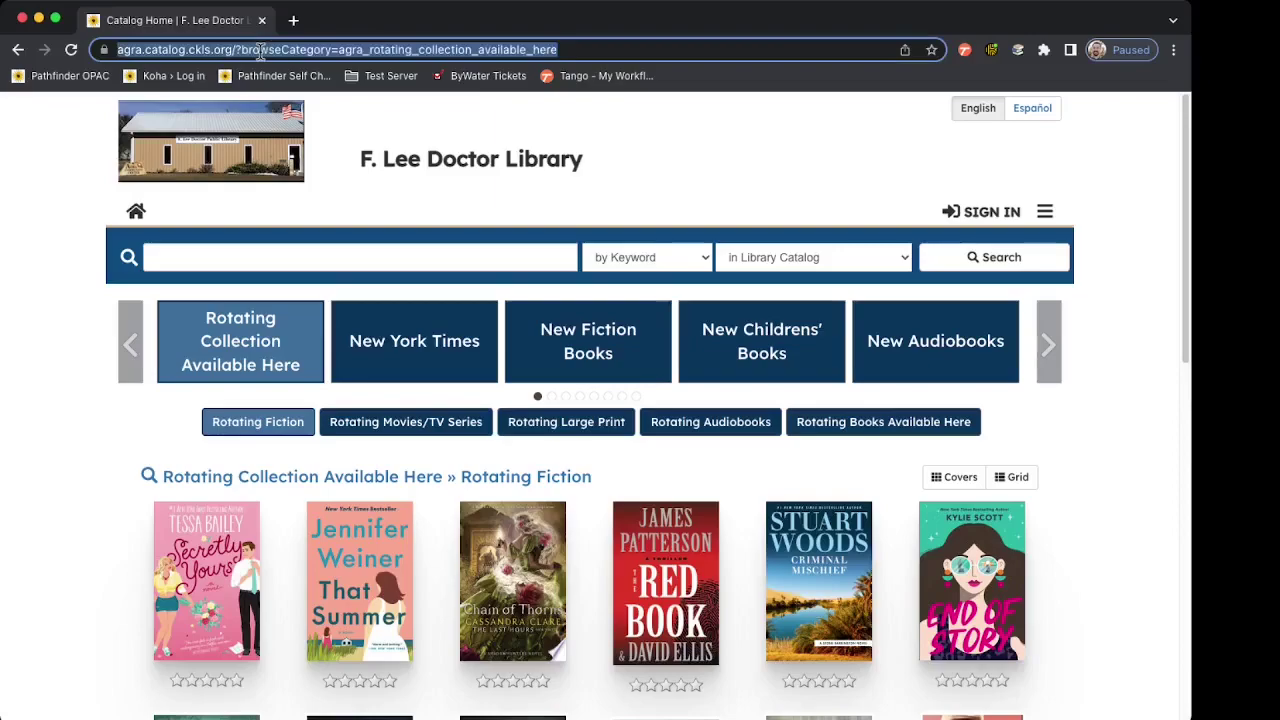
text(catalog.ck)
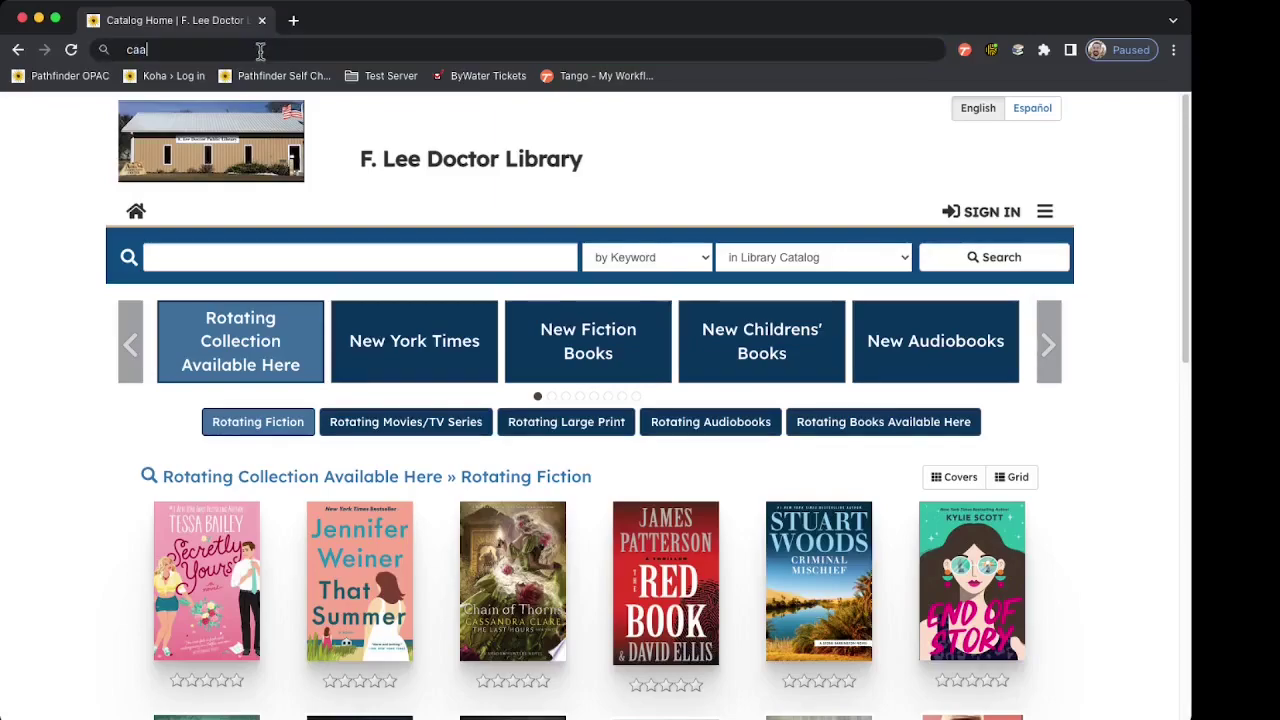
text(ls.org)
key(Return)
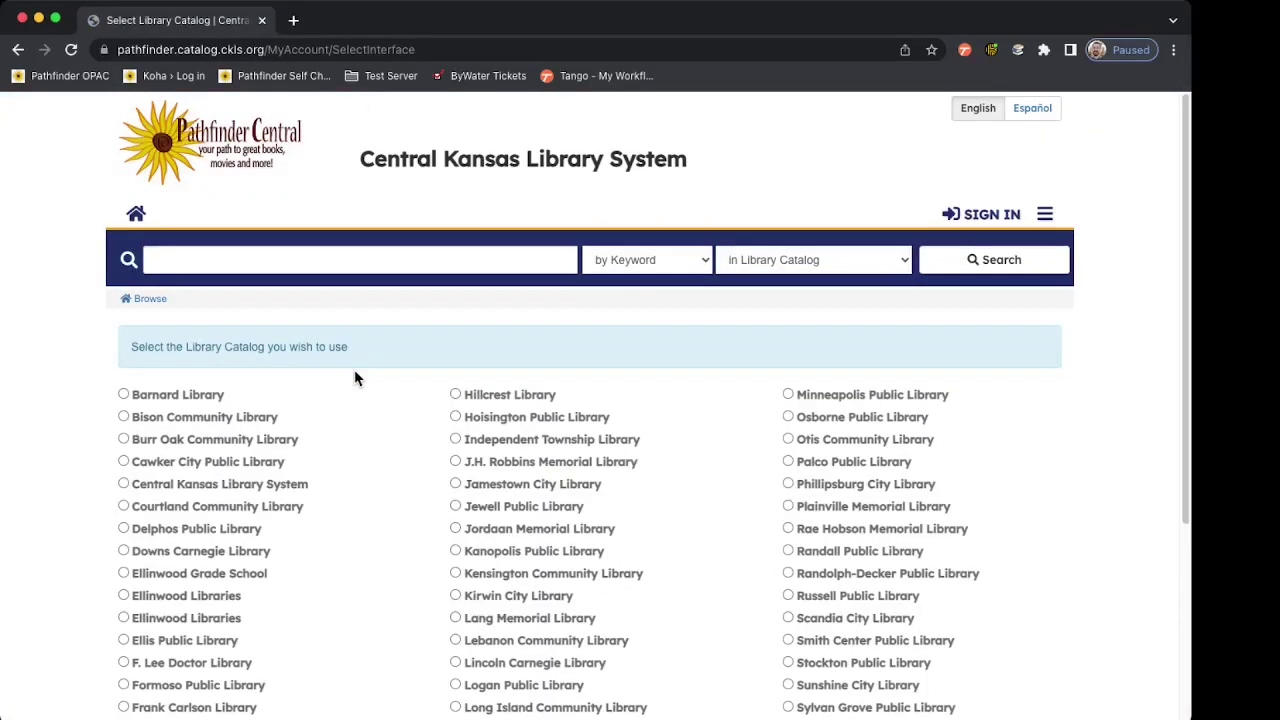
scroll(353, 388, down, 3)
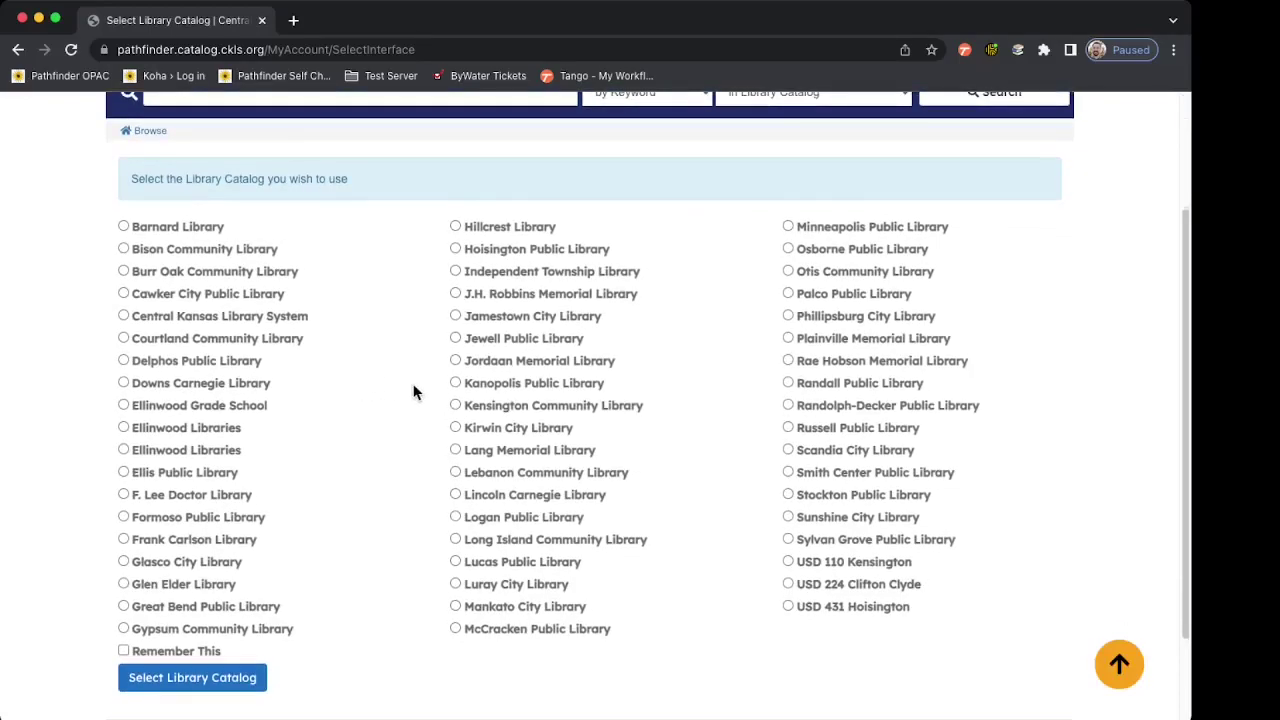
click(243, 317)
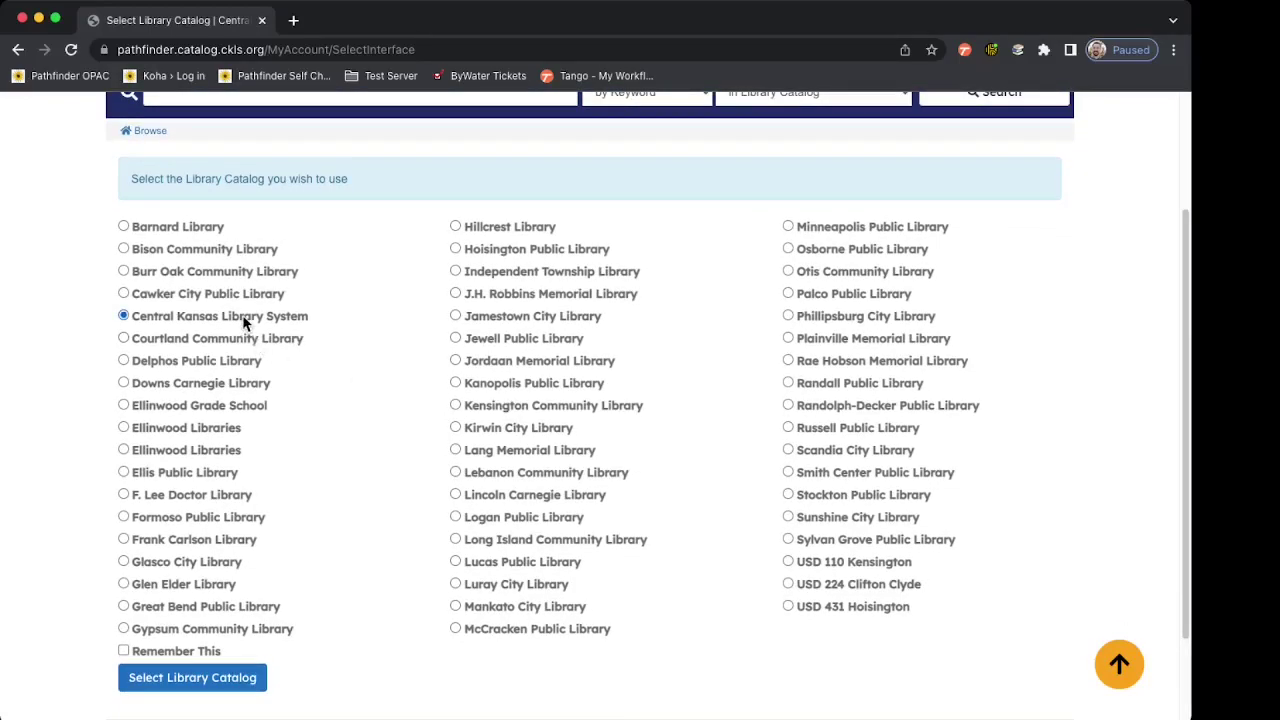
click(205, 680)
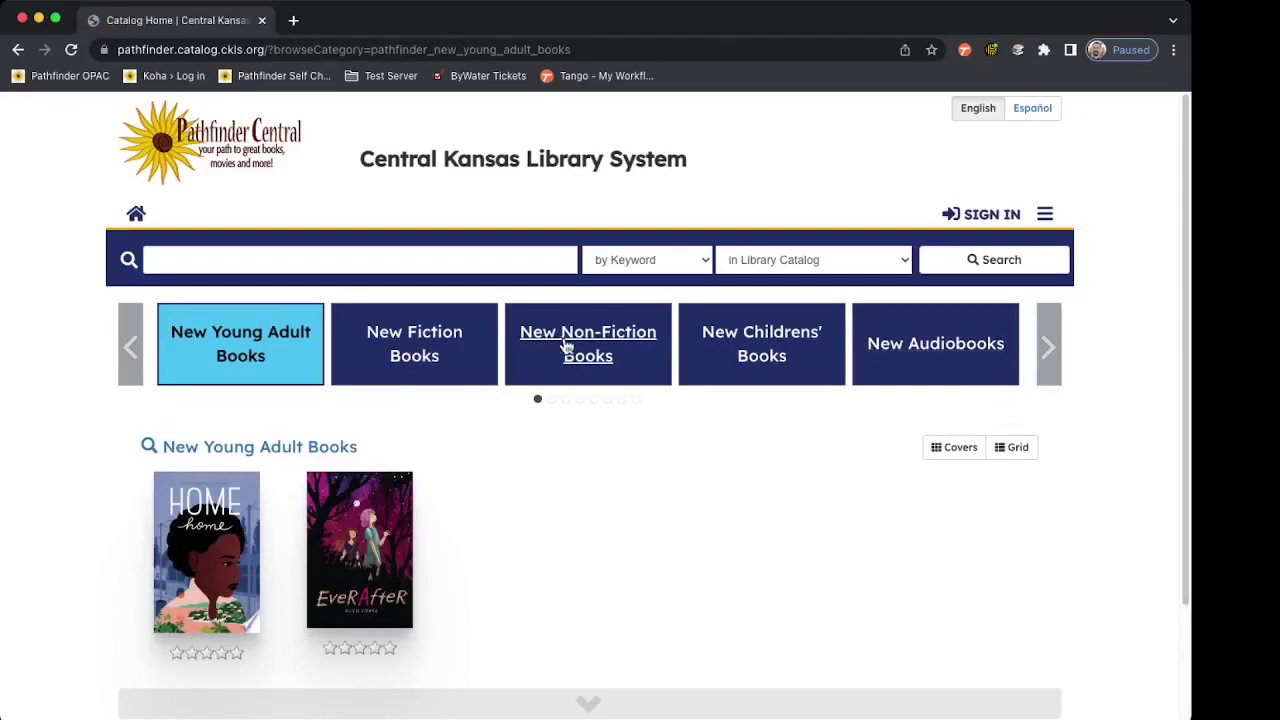
Sign in using the patron's saved library card number and password.
click(970, 215)
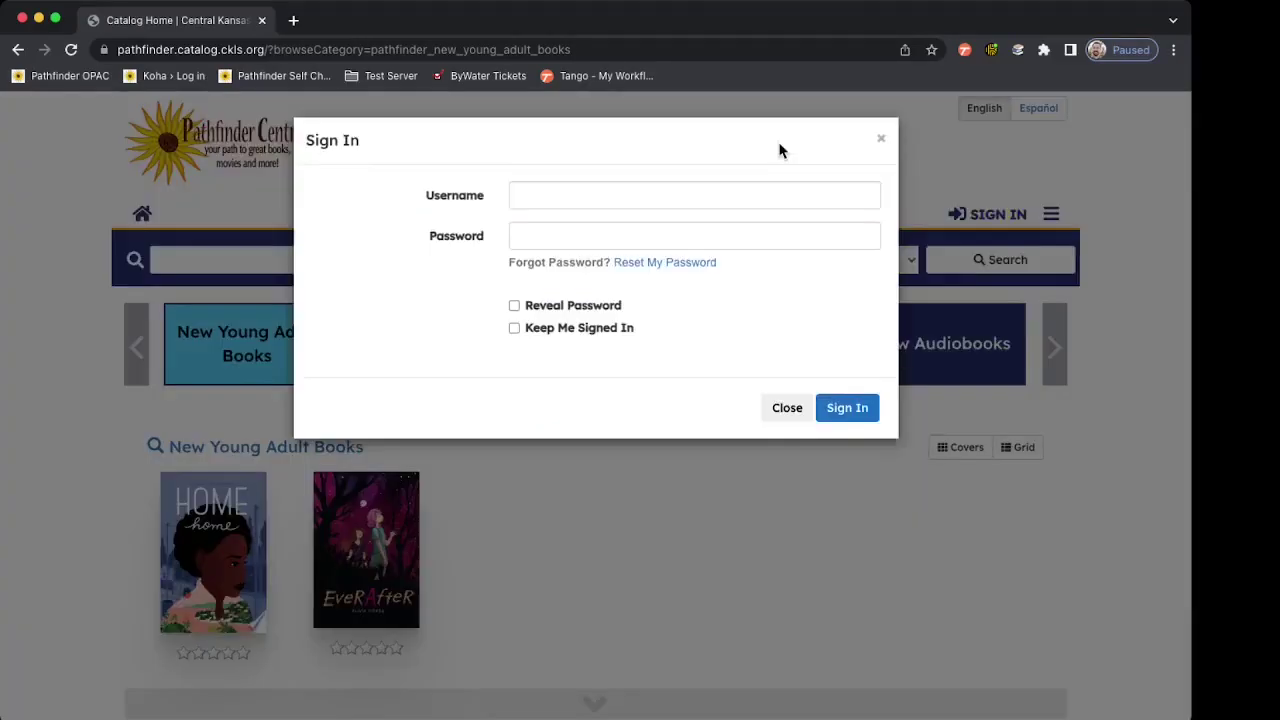
click(713, 192)
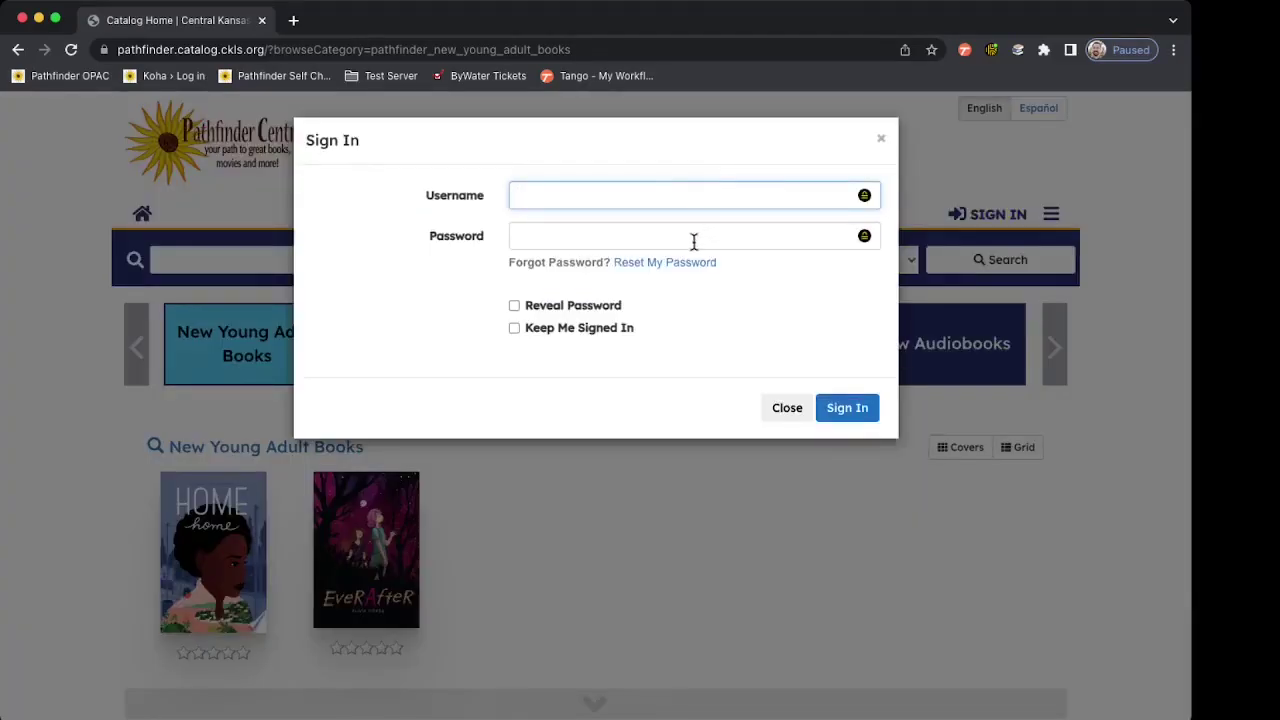
click(695, 235)
click(695, 200)
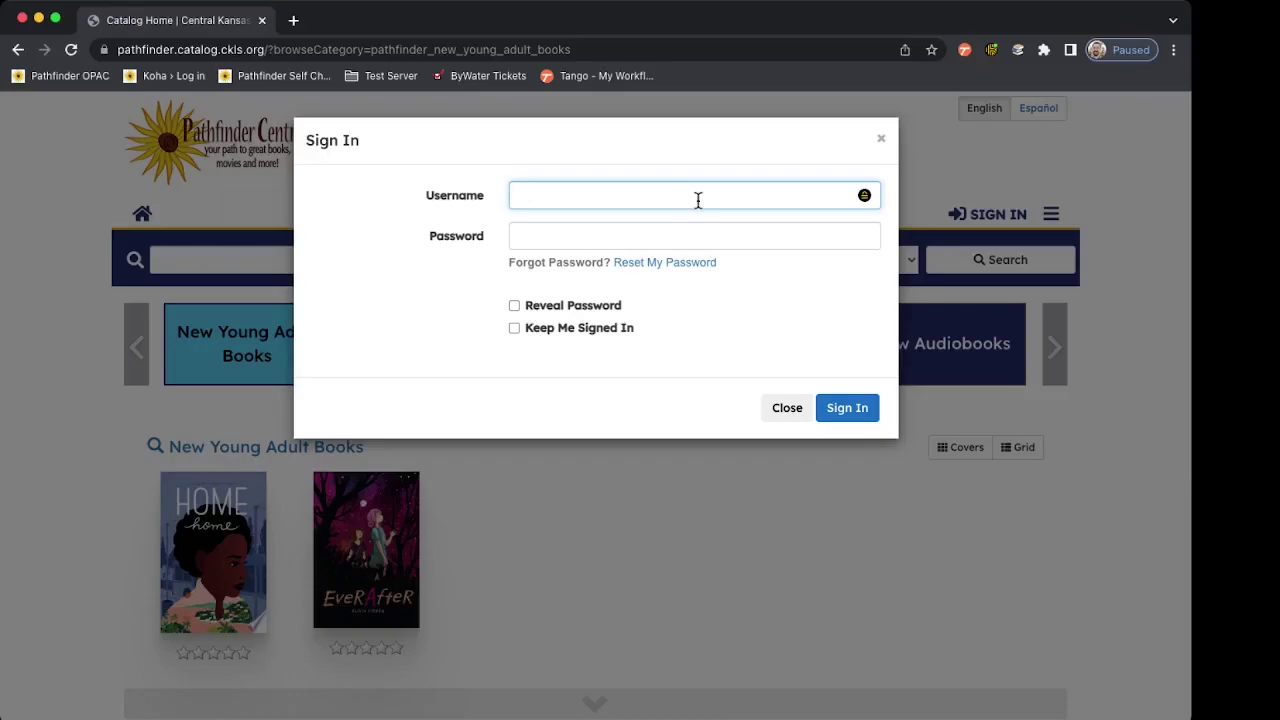
click(691, 226)
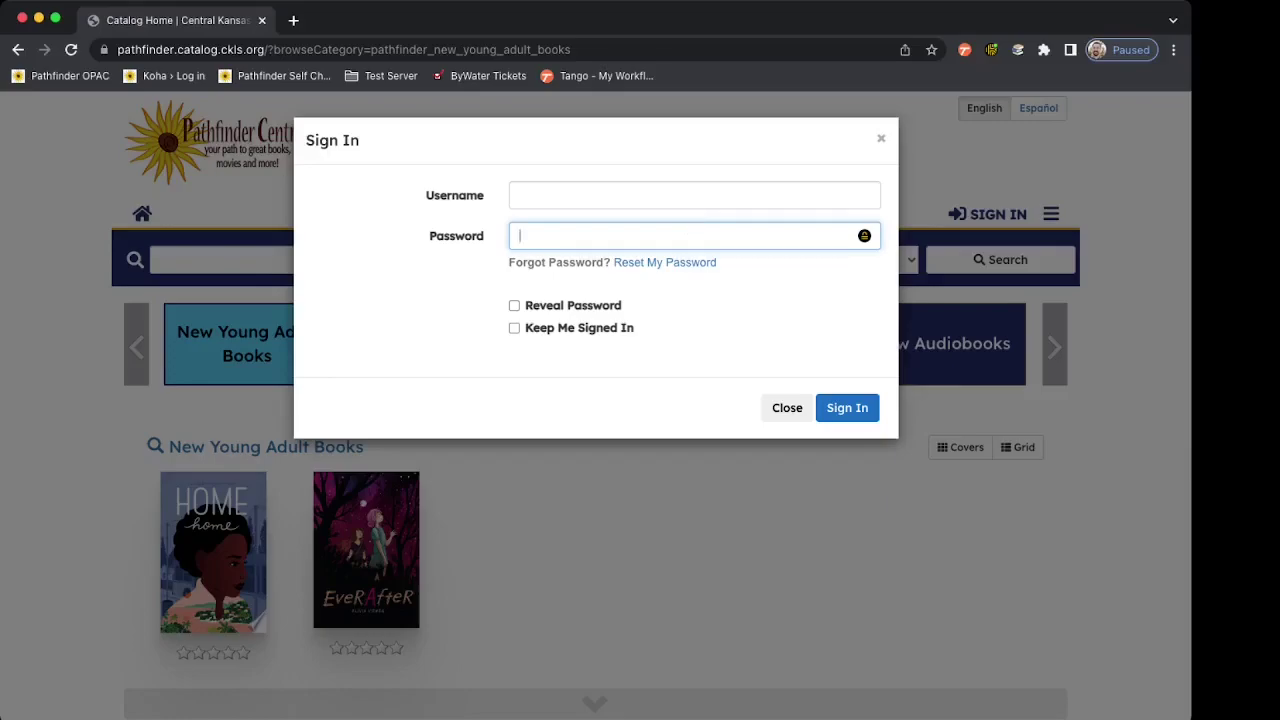
key(super+backslash)
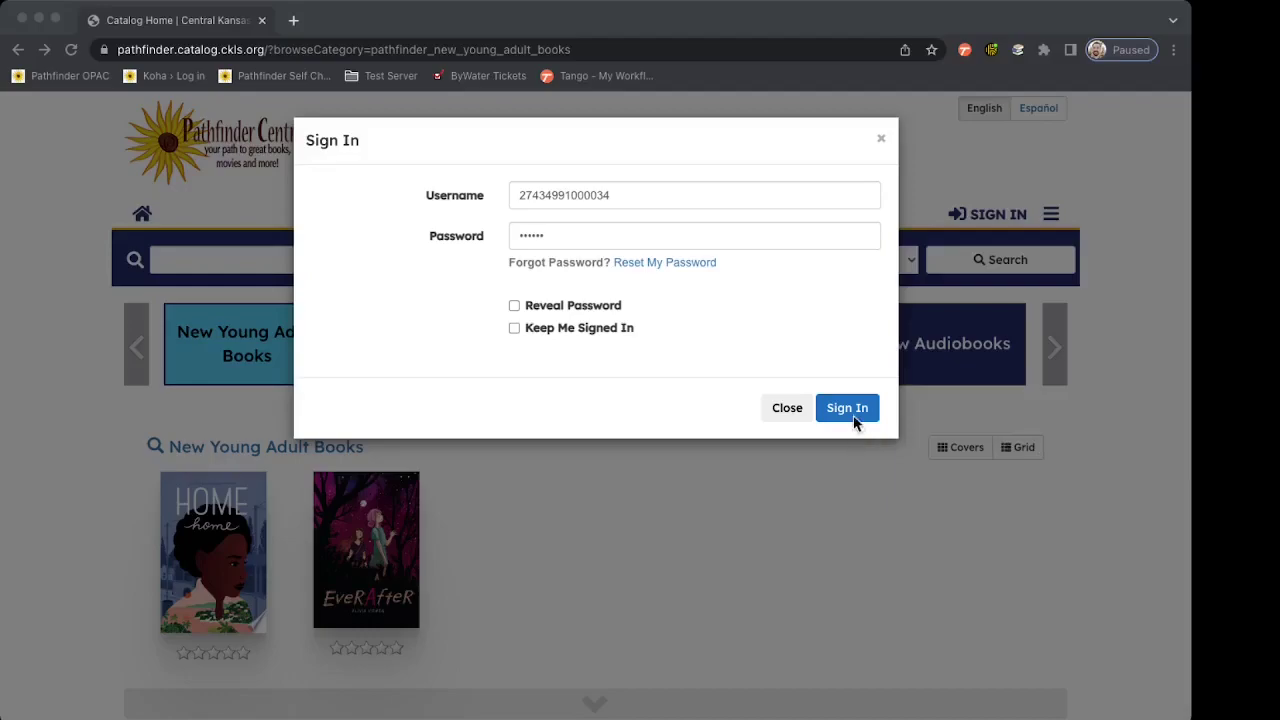
click(773, 342)
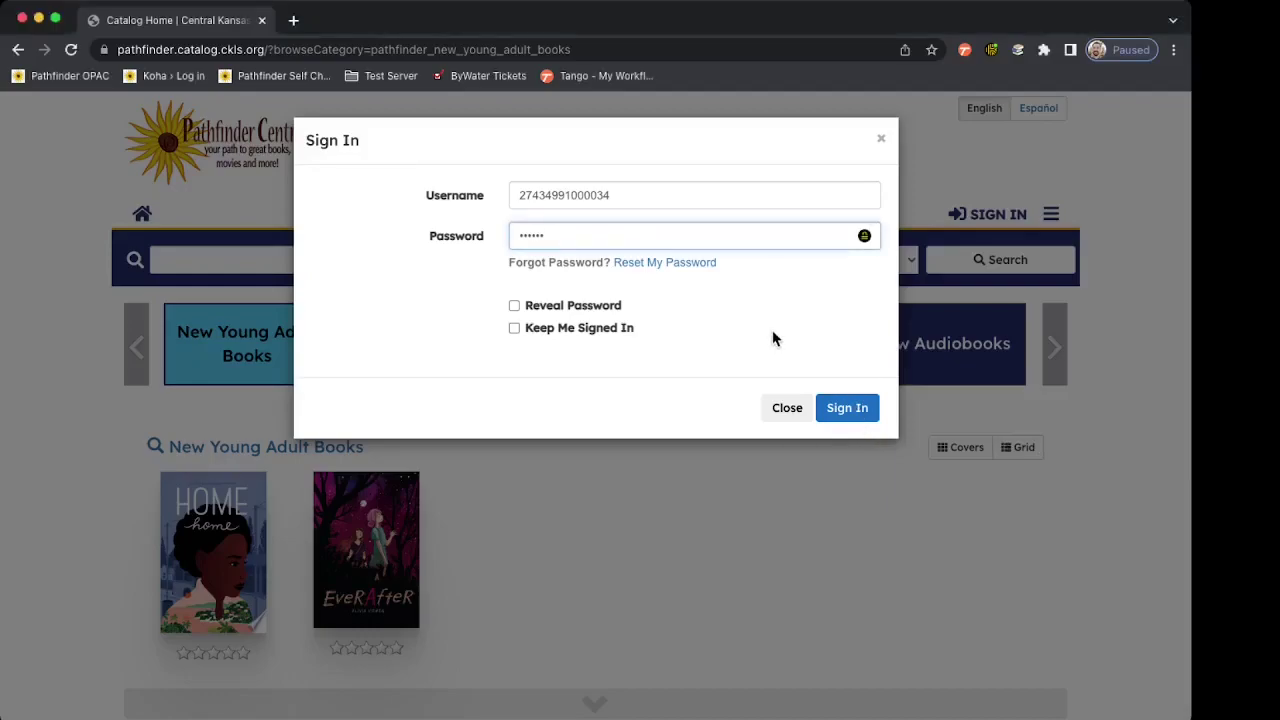
click(666, 266)
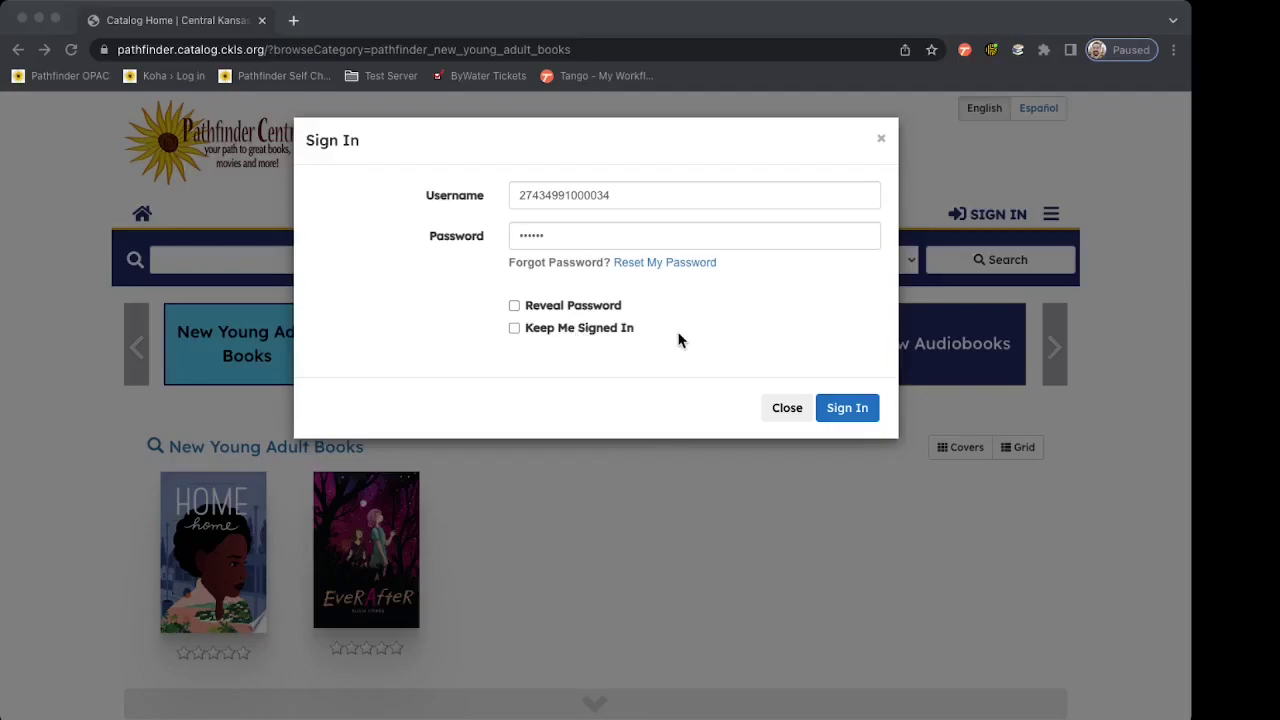
click(866, 417)
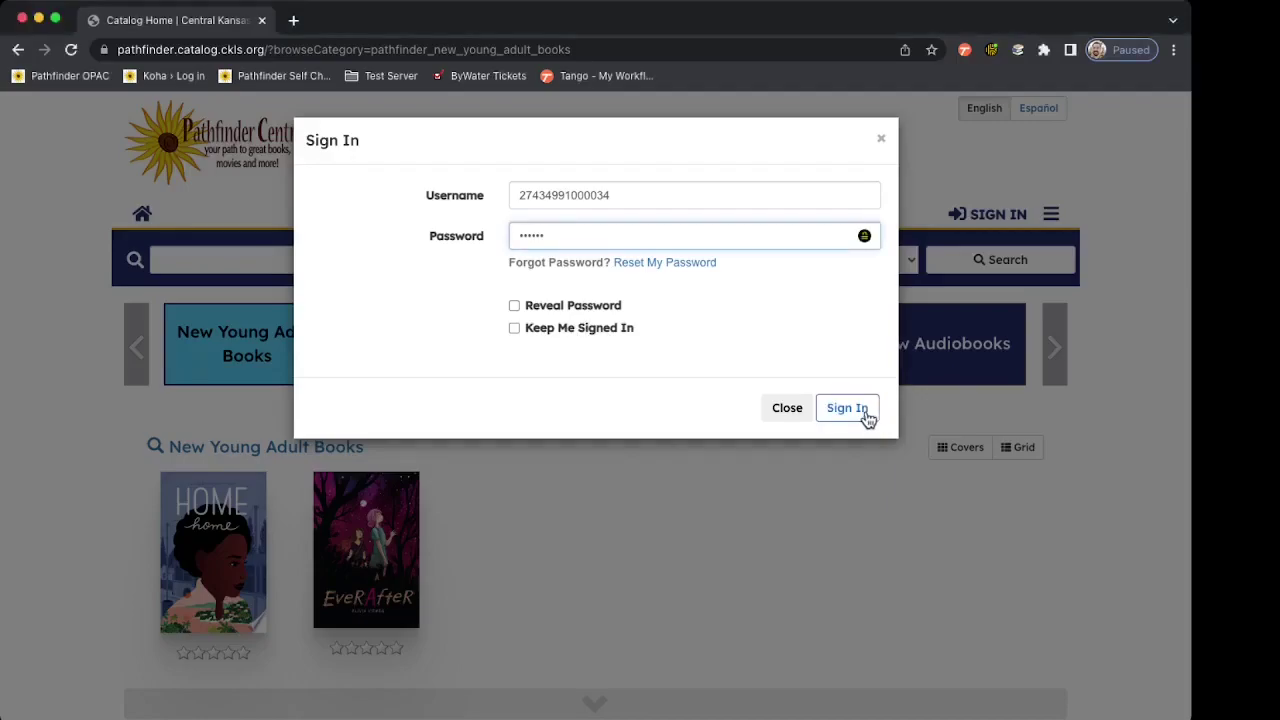
click(866, 417)
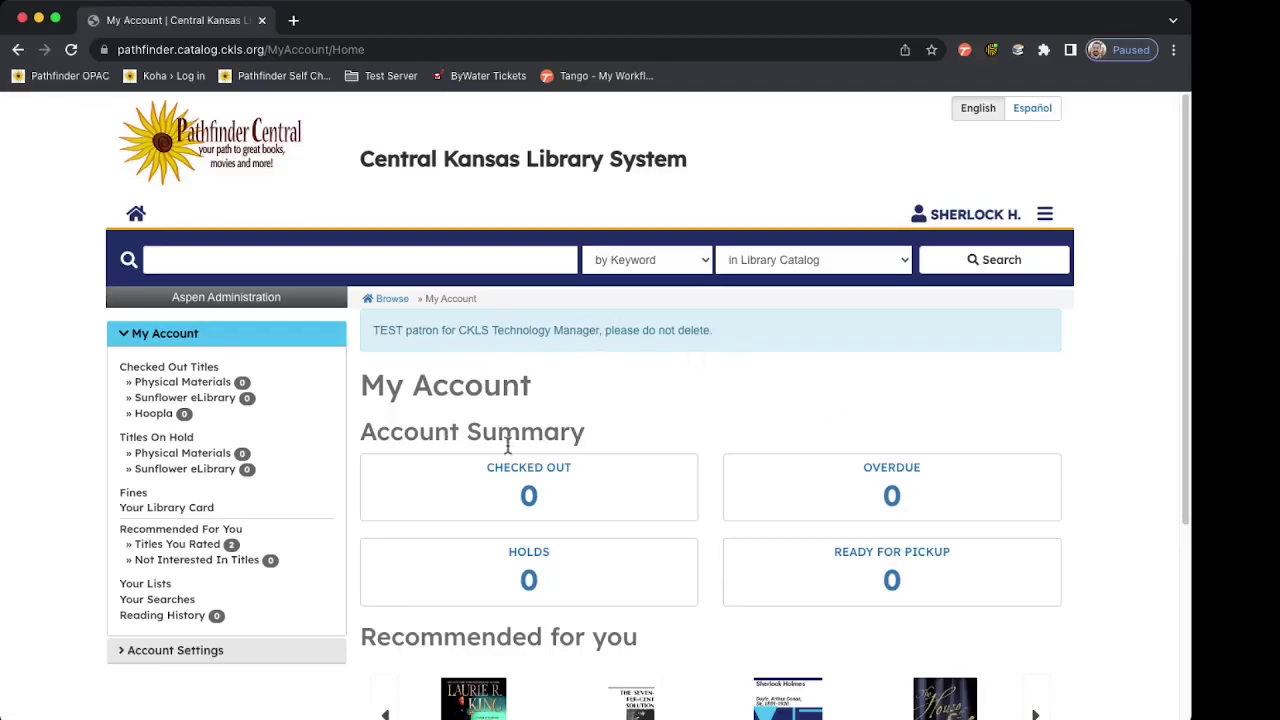
Open Reading History from the My Account sidebar and view the empty list.
click(193, 620)
scroll(497, 380, down, 1)
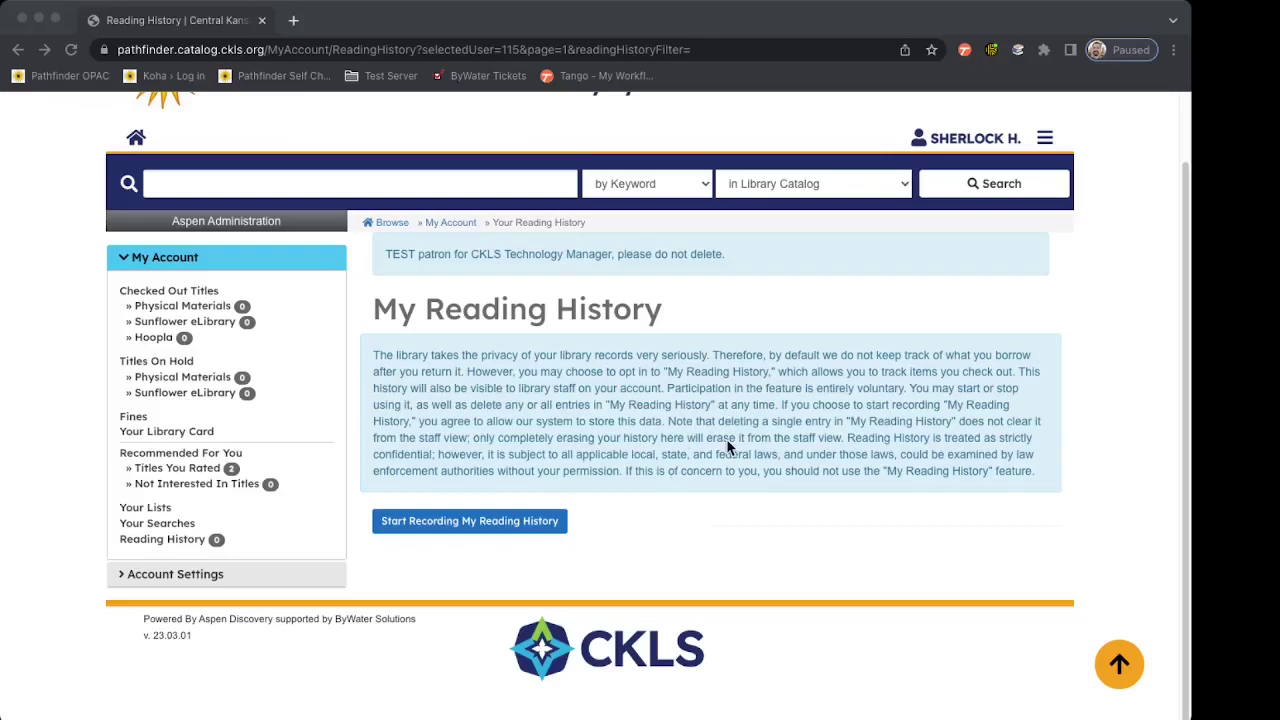
Start recording reading history and review the listed titles, such as 'TEST - Santasaurus'.
click(487, 527)
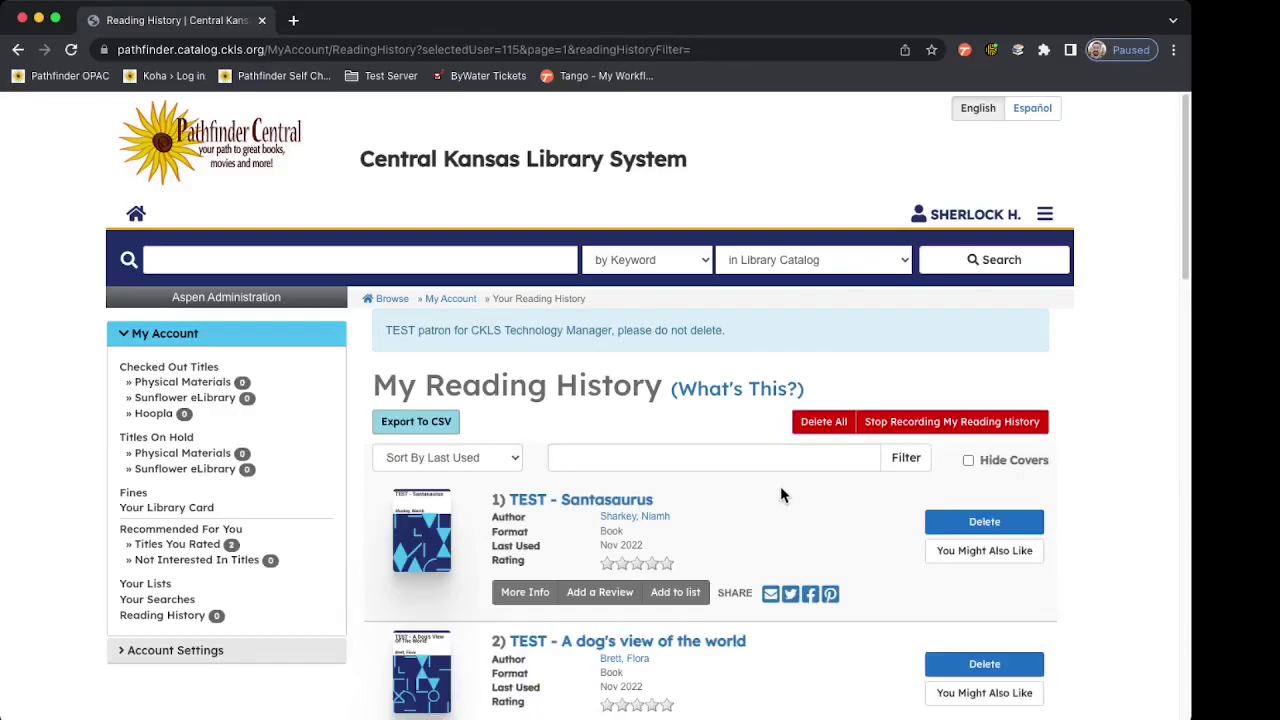
scroll(780, 490, down, 5)
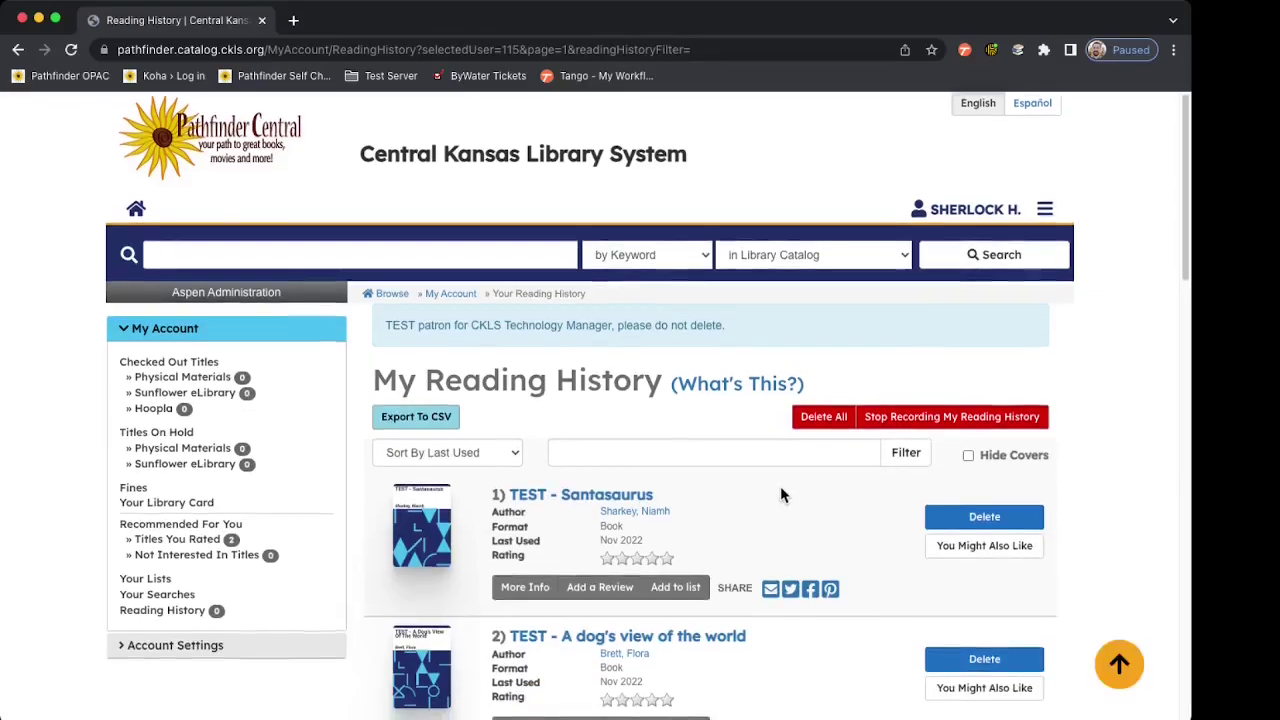
scroll(782, 494, down, 8)
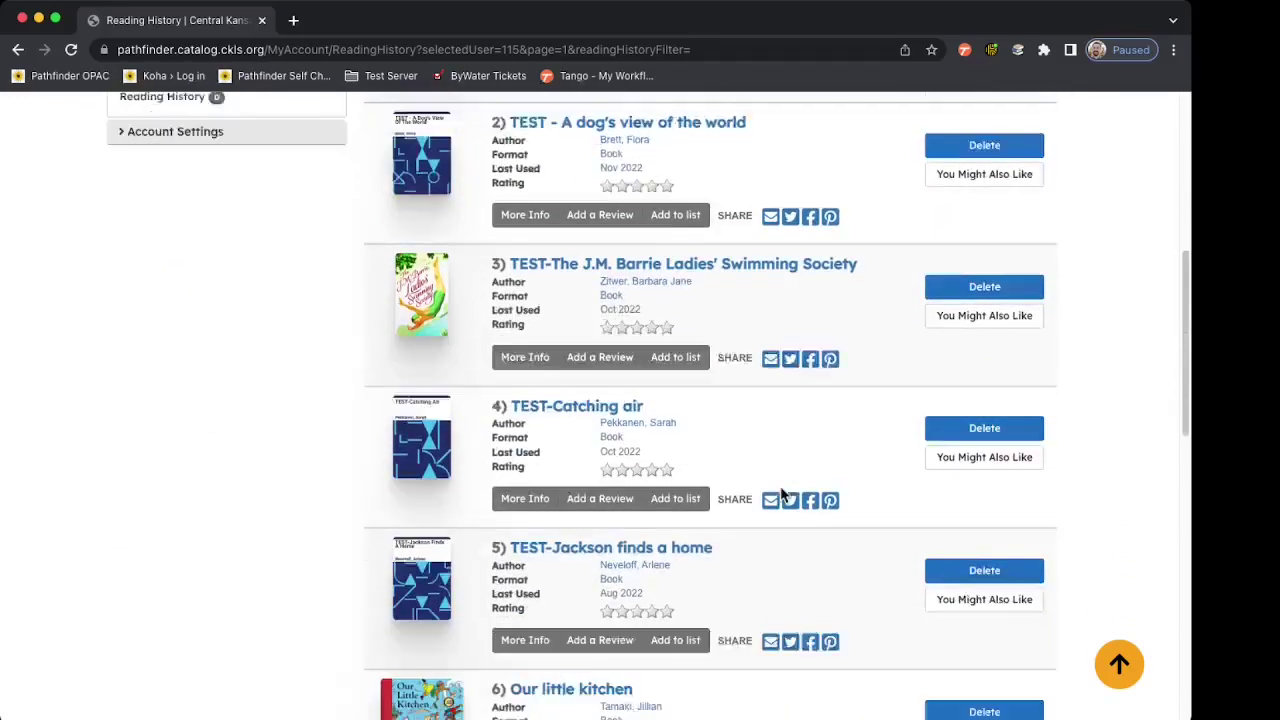
scroll(782, 494, down, 5)
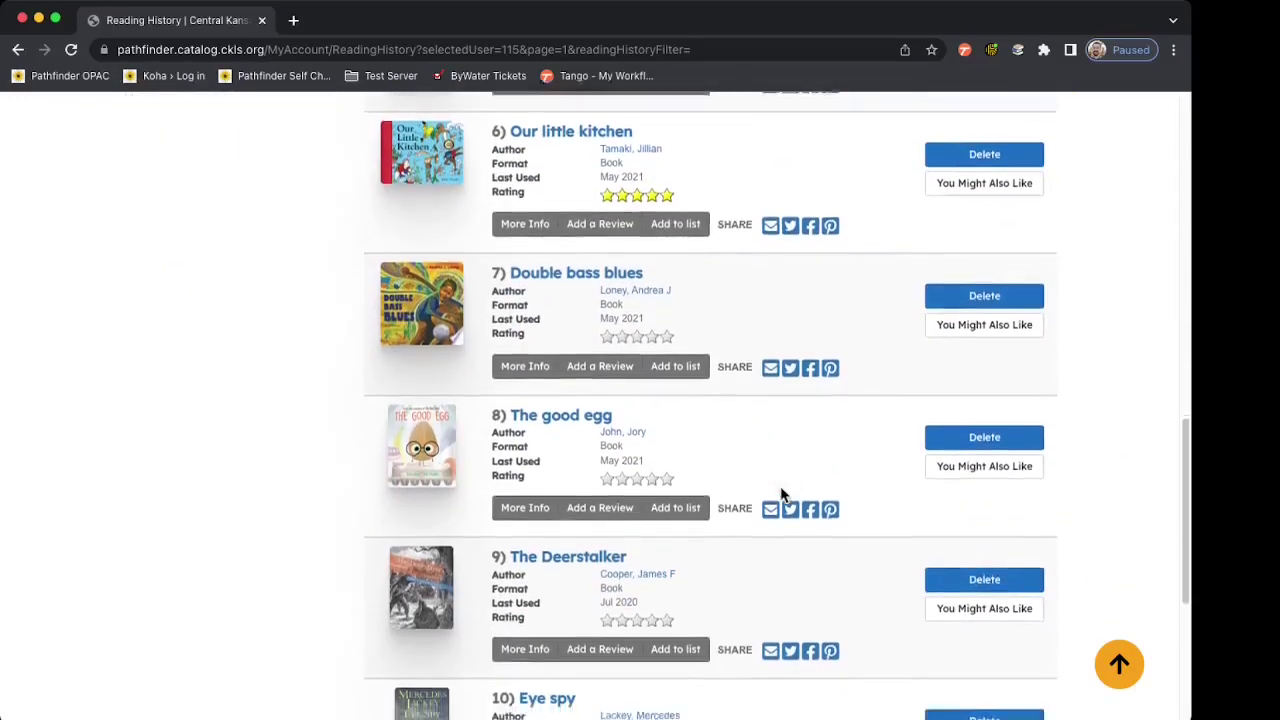
scroll(782, 494, up, 2)
scroll(782, 494, up, 15)
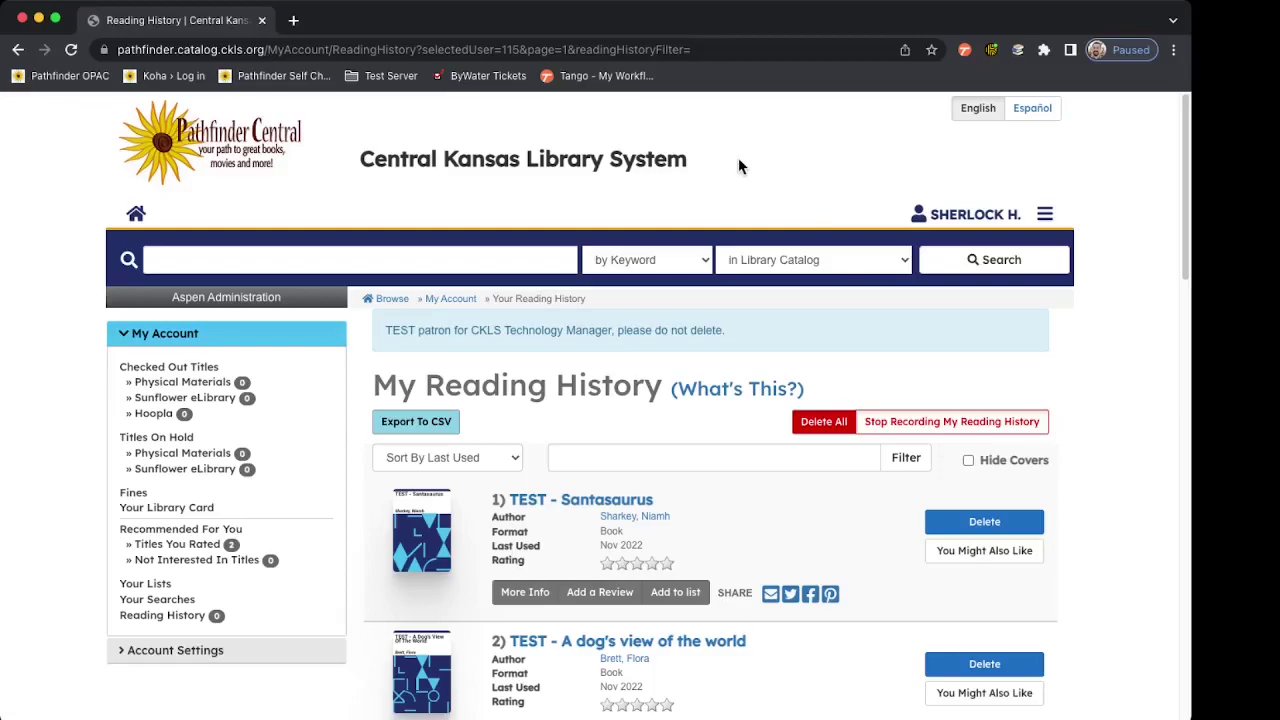
Delete the 'TEST - Santasaurus' entry so 'TEST - A dog's view of the world' comes first.
click(970, 530)
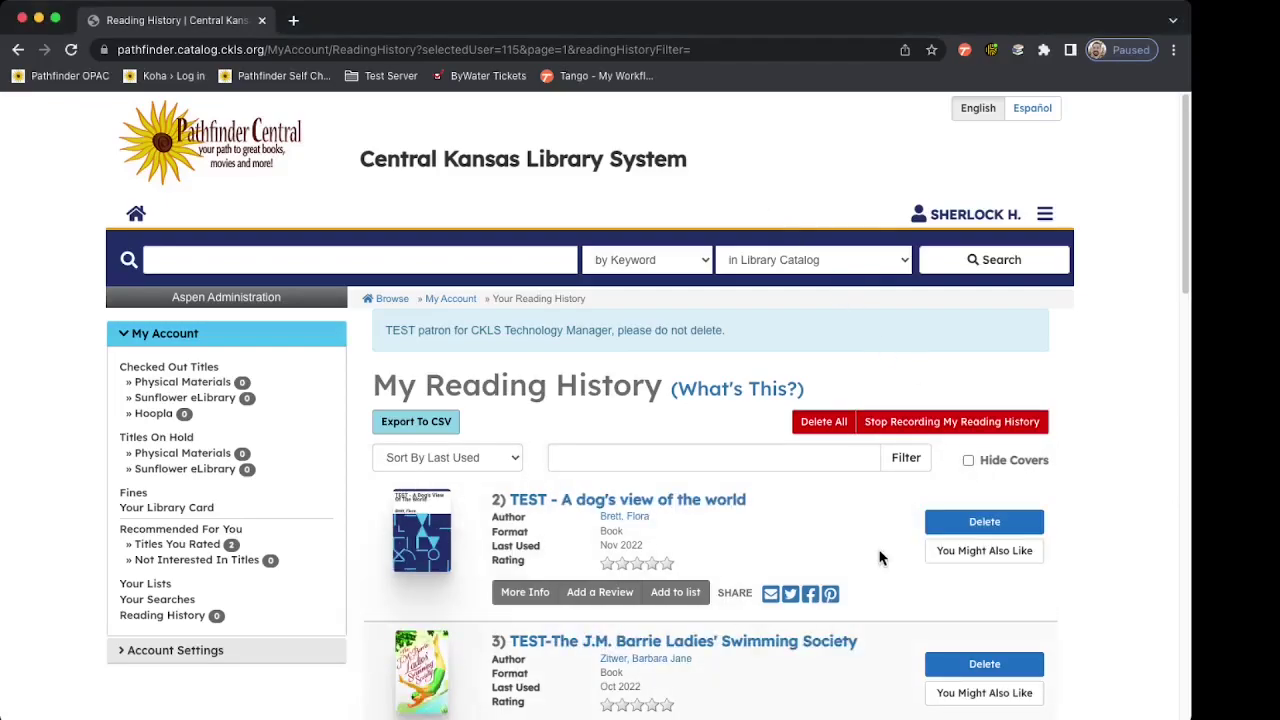
click(967, 531)
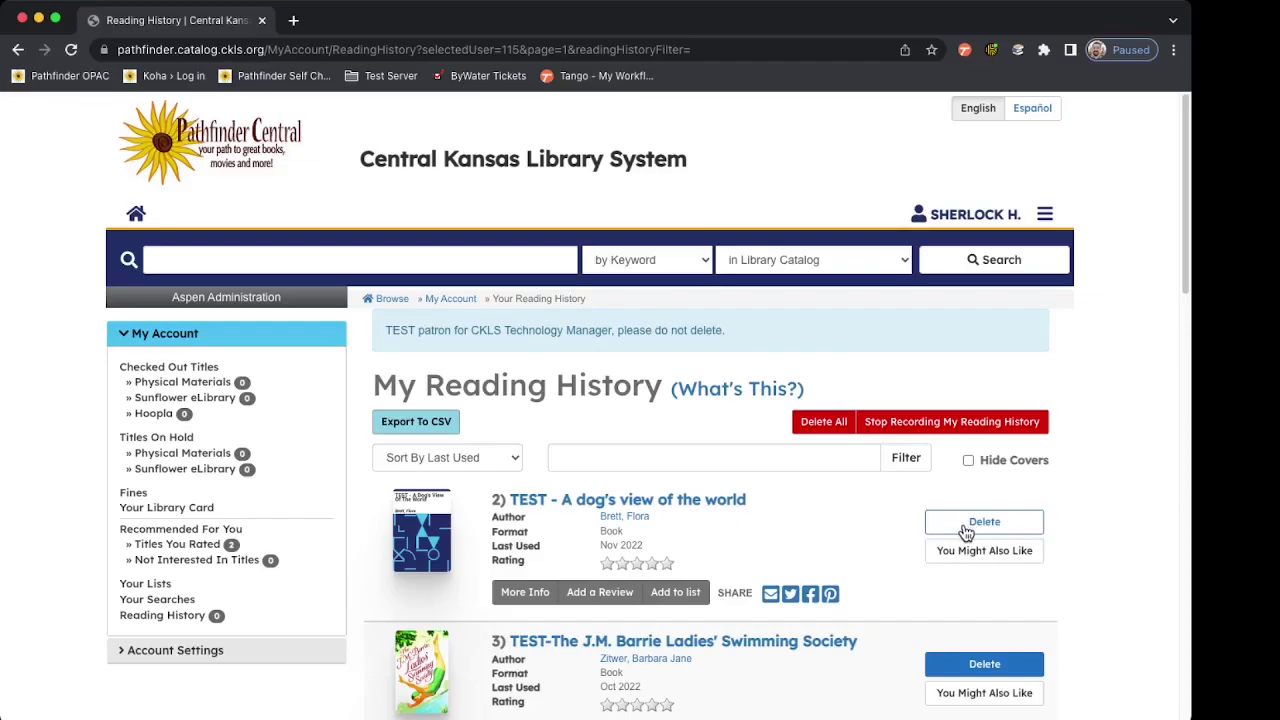
click(990, 528)
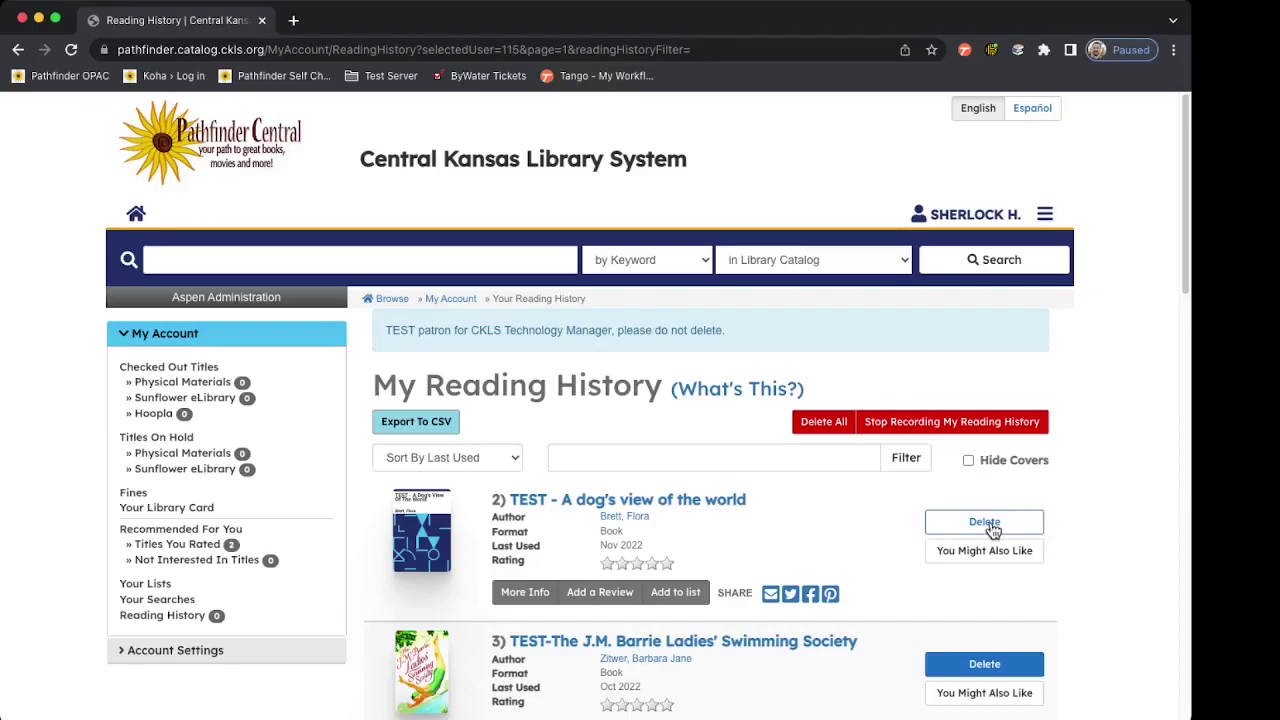